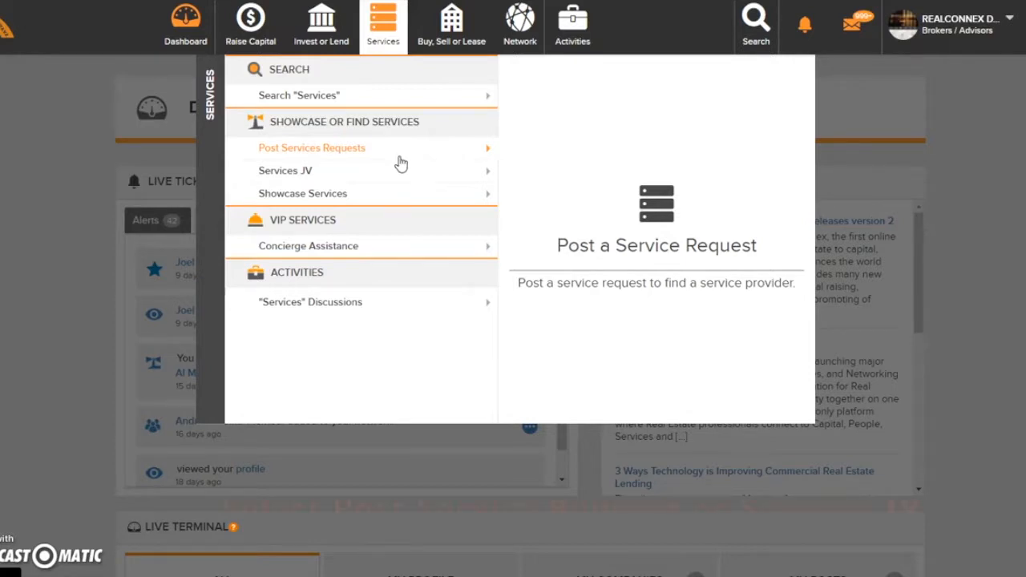
# - Start showcasing a service and choose Broker as the service type
pyautogui.click(388, 181)
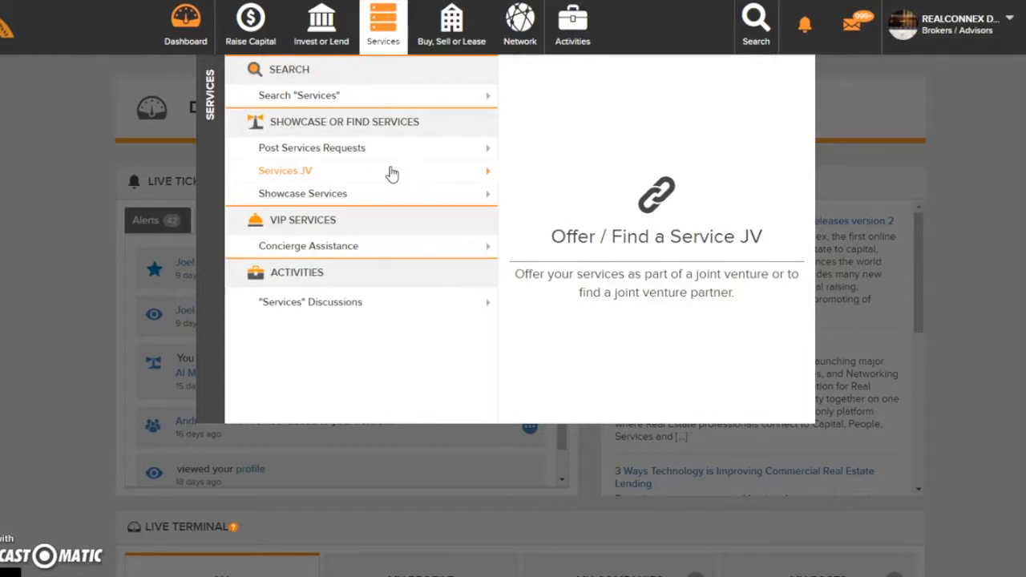
pyautogui.click(372, 188)
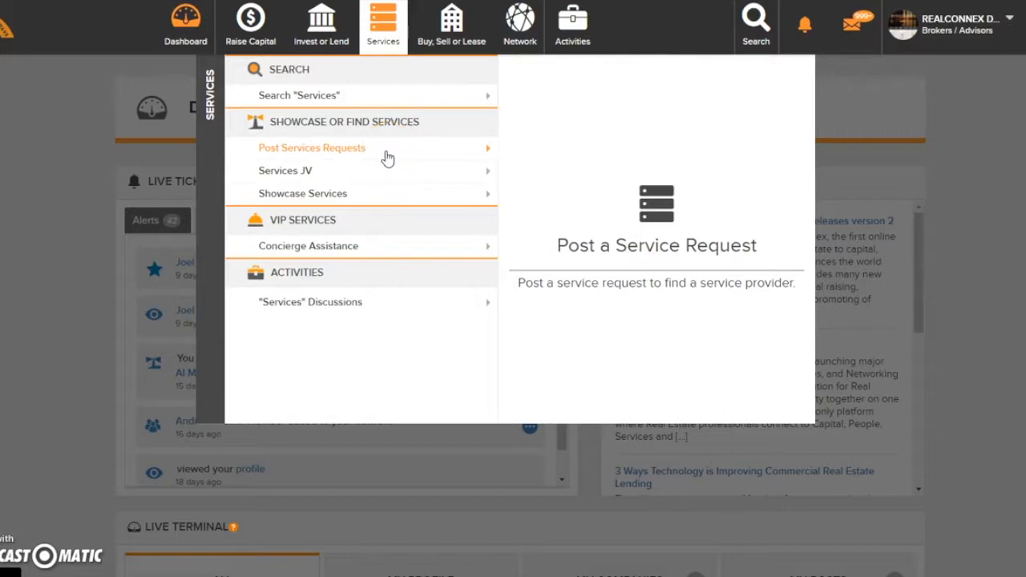
pyautogui.click(353, 193)
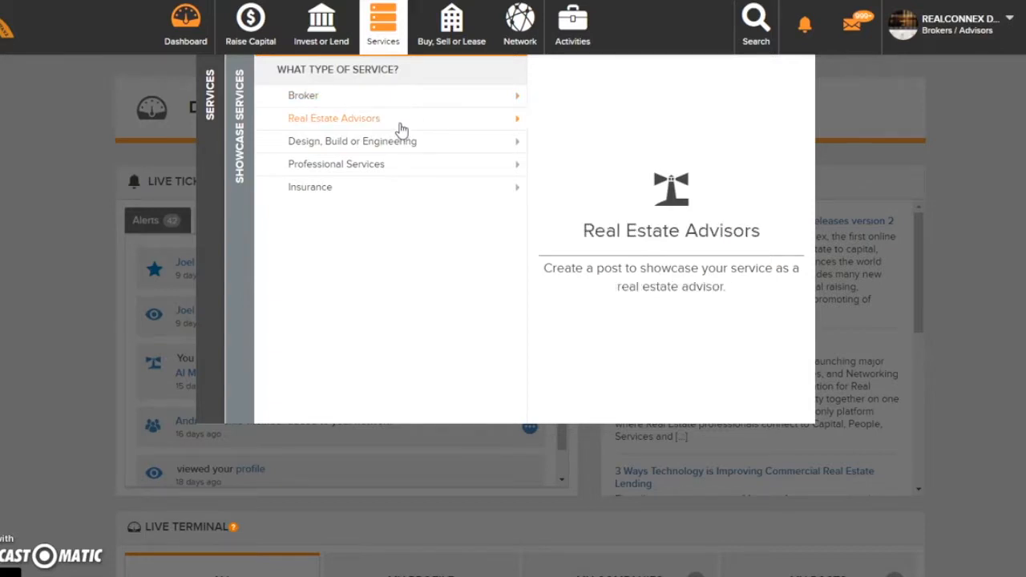
pyautogui.click(391, 148)
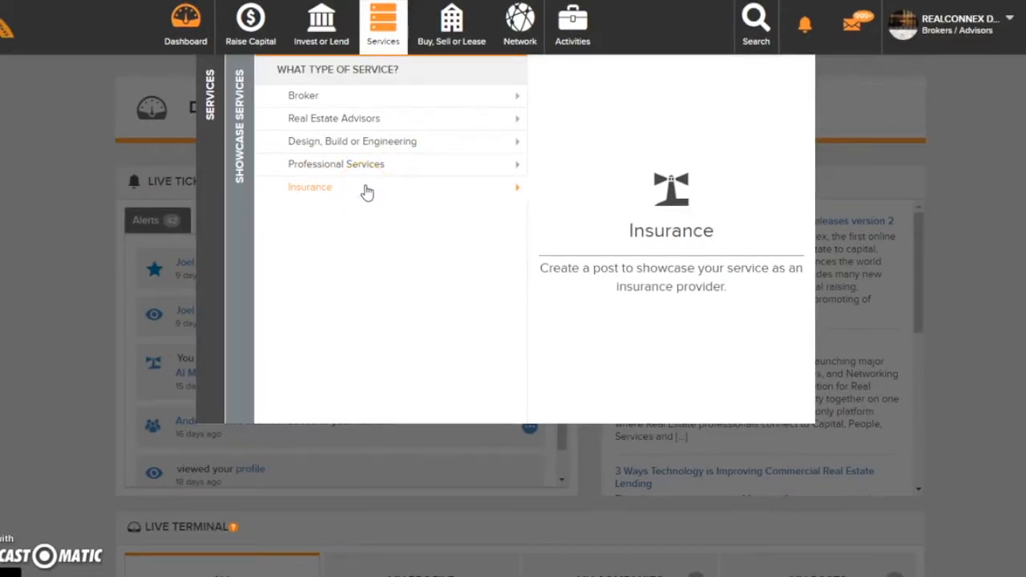
pyautogui.click(432, 105)
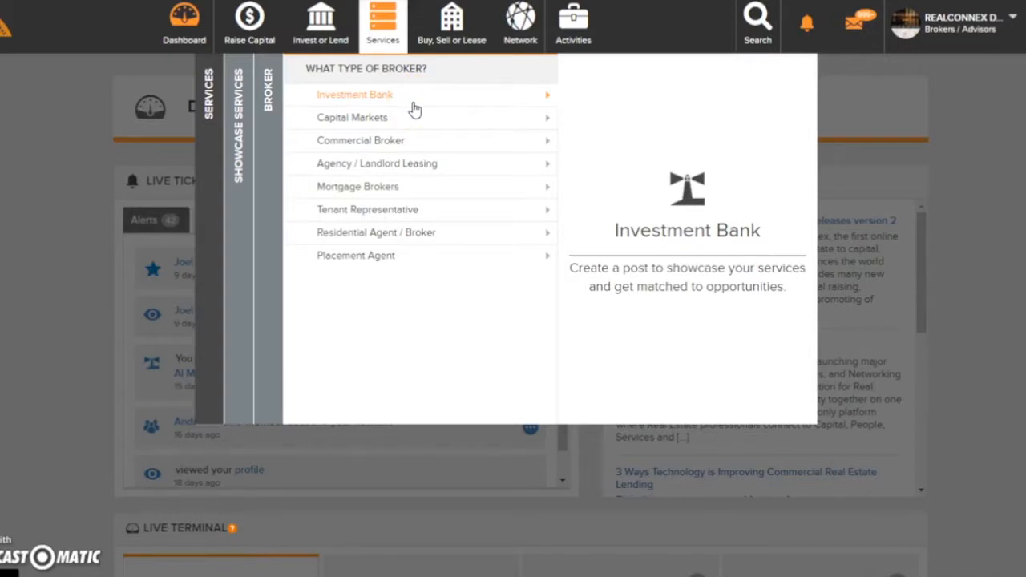
# - Choose Commercial Broker as the broker type and create a new post for it
pyautogui.click(391, 121)
pyautogui.click(384, 147)
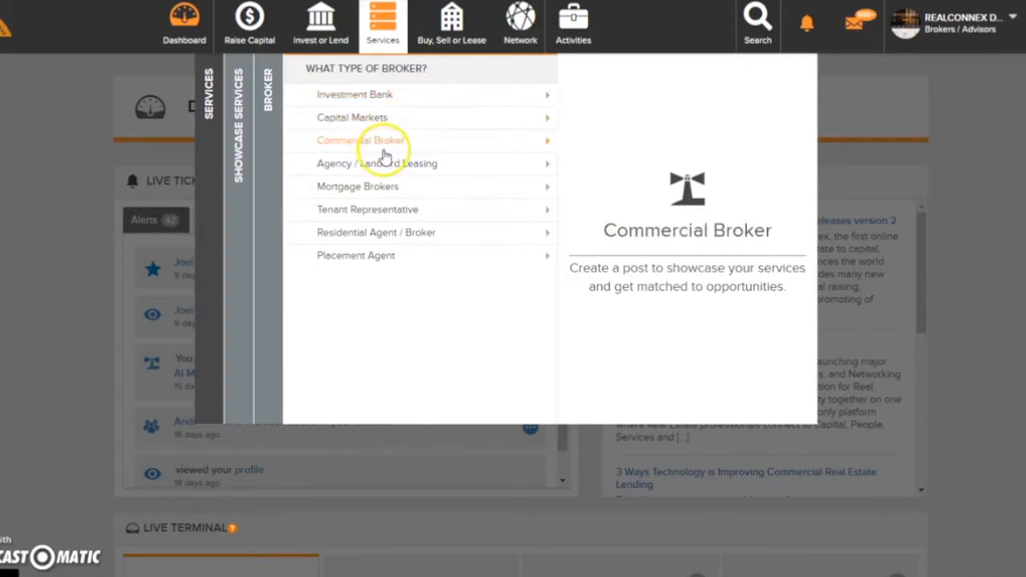
pyautogui.click(377, 170)
pyautogui.click(377, 187)
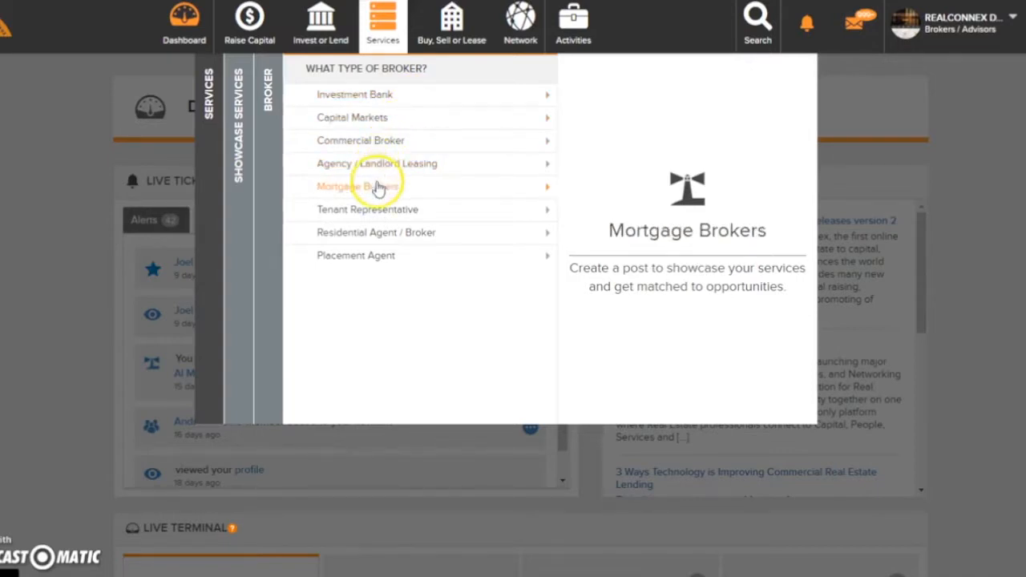
pyautogui.click(374, 213)
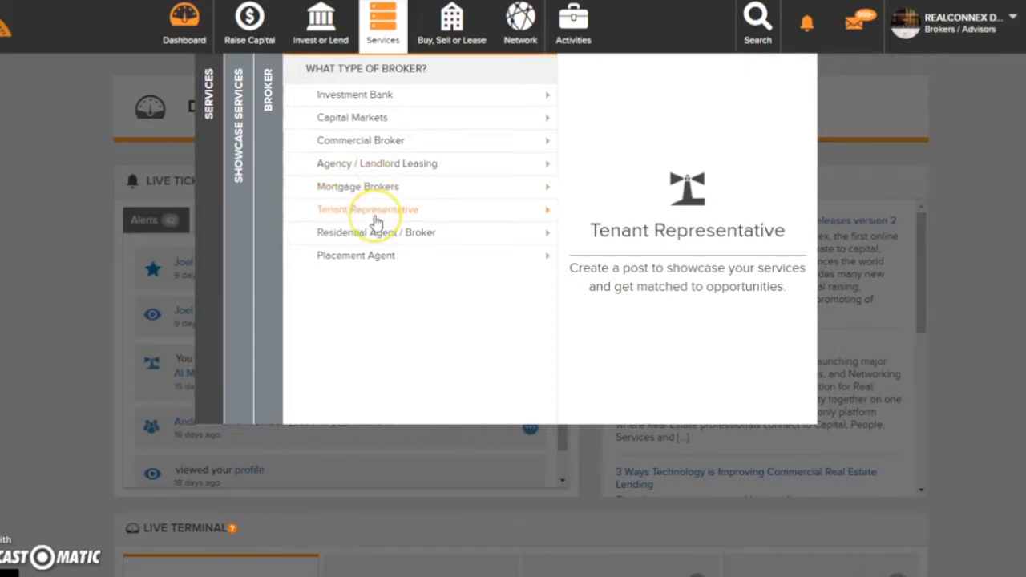
pyautogui.click(375, 234)
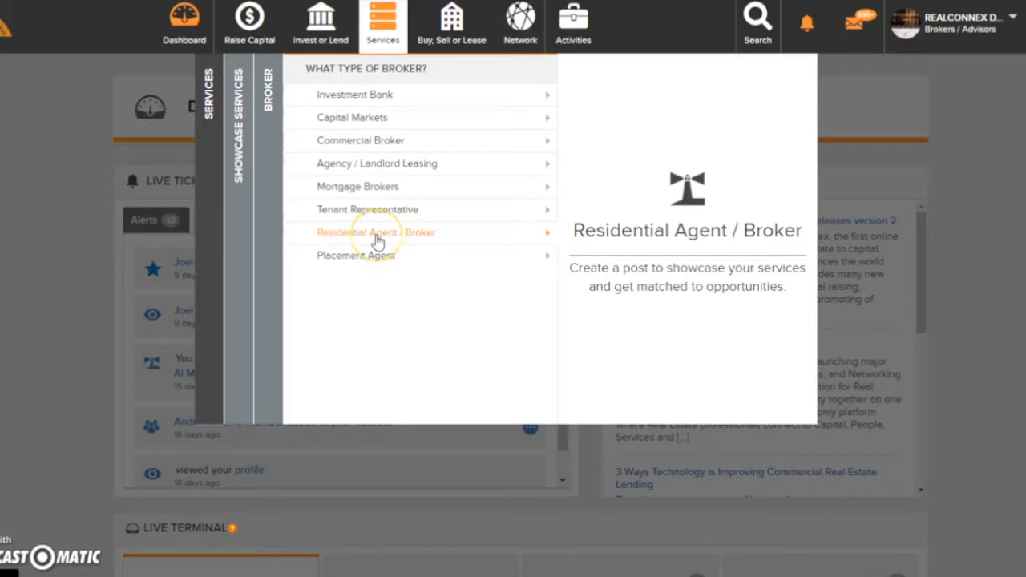
pyautogui.click(385, 145)
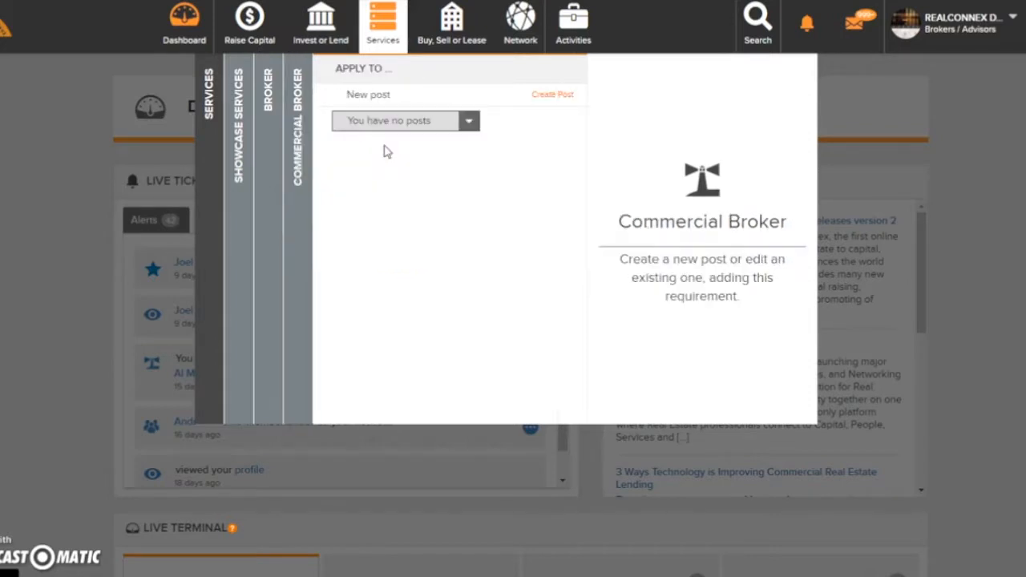
pyautogui.click(385, 127)
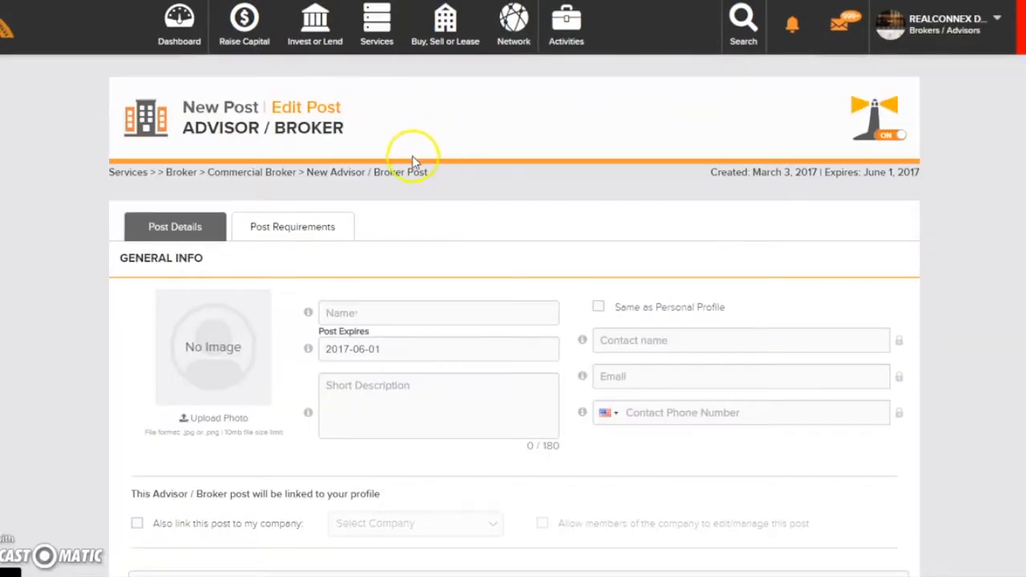
# - Name the post "Building Broker Co." and enter "Commercial Broker" as its short description
pyautogui.scroll(-2, 324, 234)
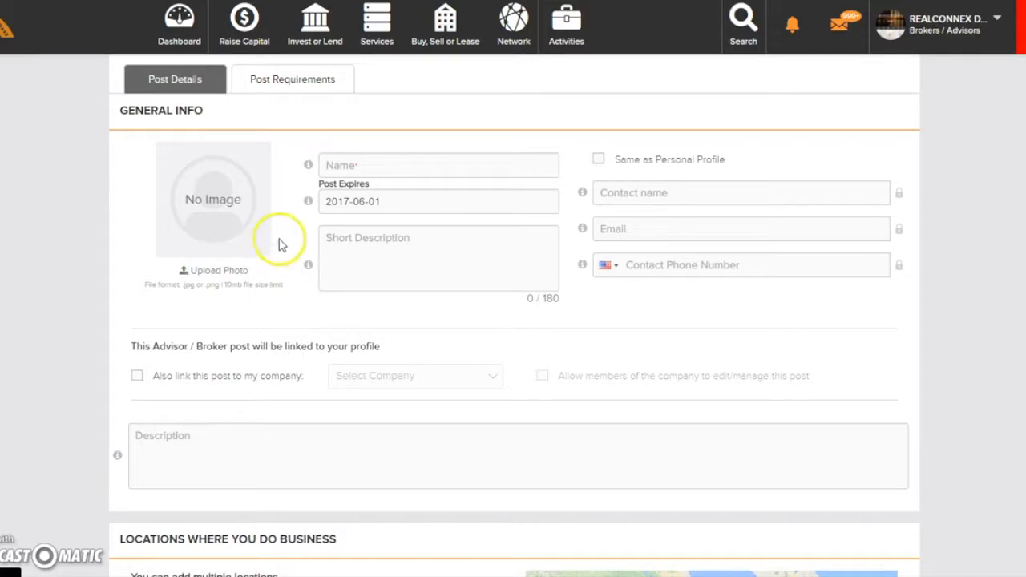
pyautogui.click(341, 164)
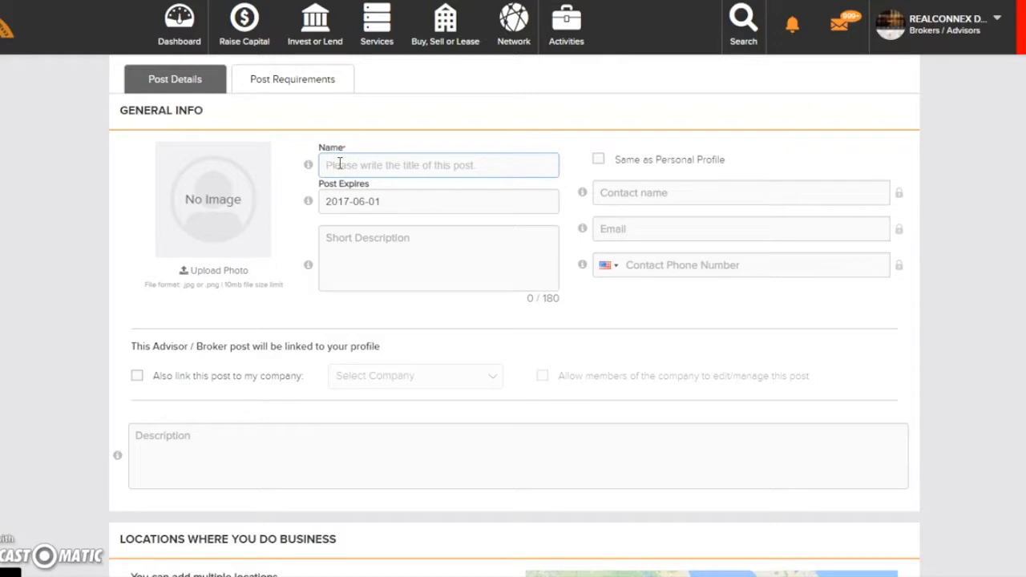
pyautogui.write('Building Broker Co.')
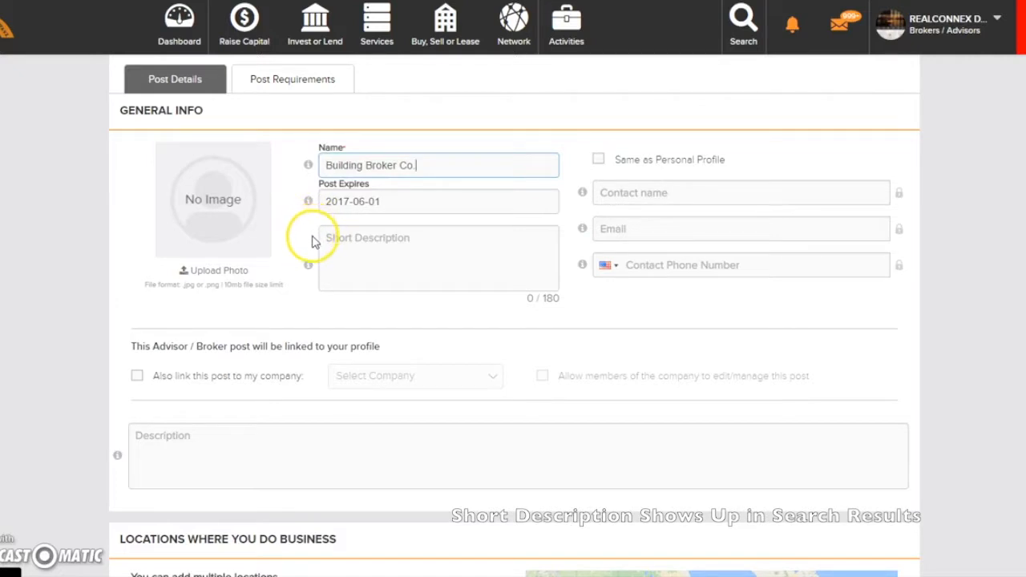
pyautogui.click(319, 239)
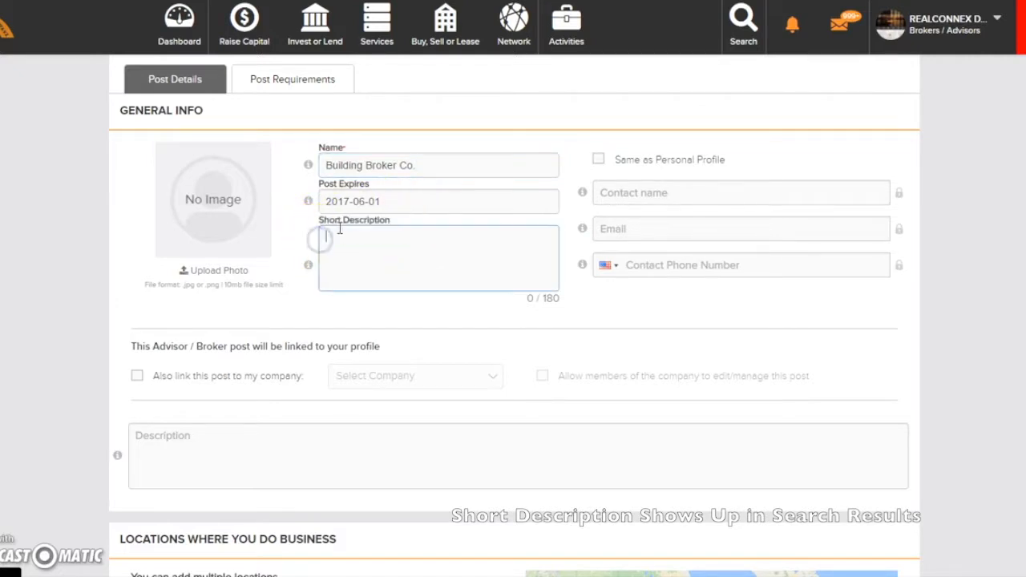
pyautogui.write('Commercial Broker')
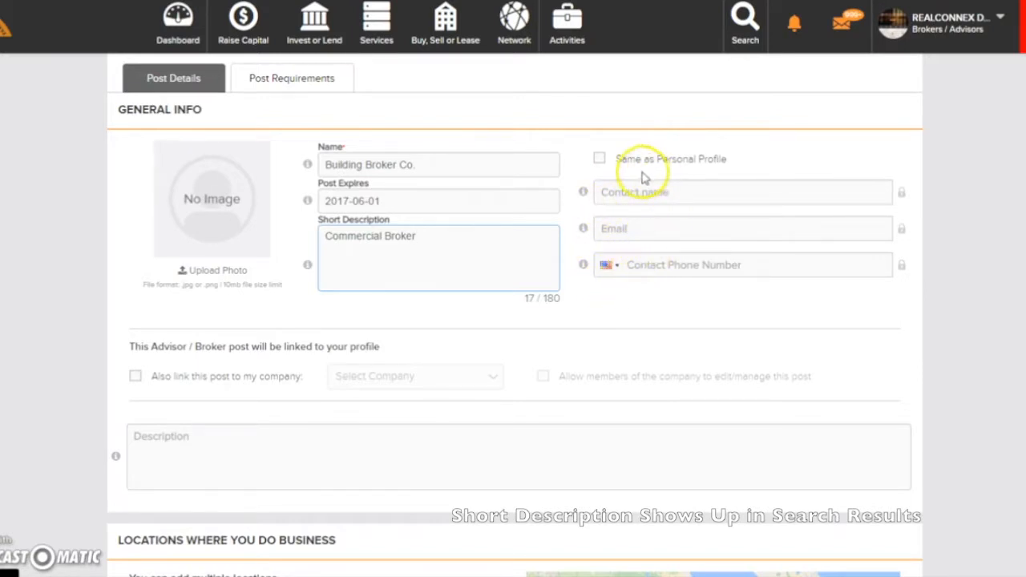
# - Reuse the personal profile's contact details and link the post to the RealConnex Test company, allowing its members to edit and manage it
pyautogui.click(599, 165)
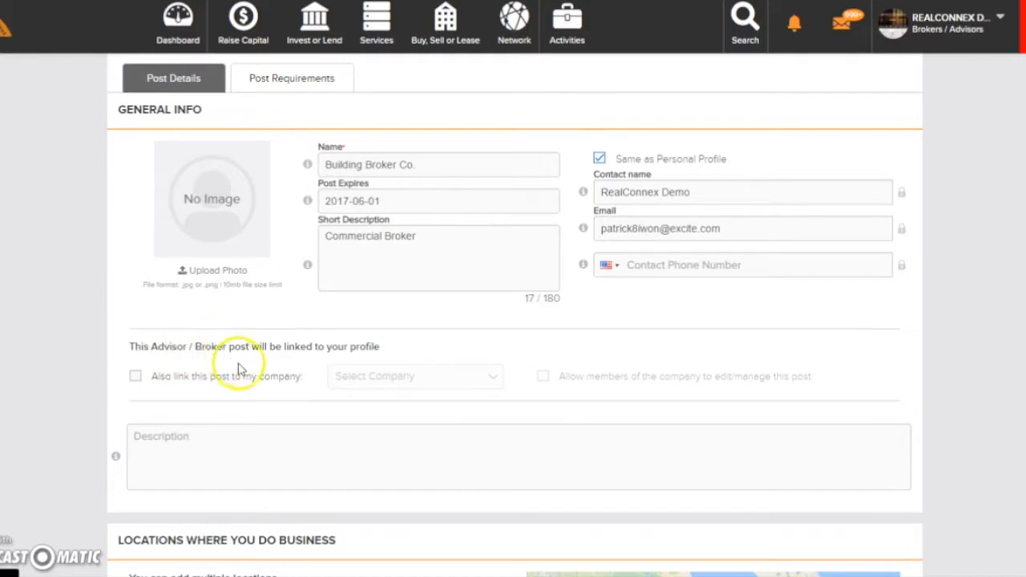
pyautogui.click(136, 378)
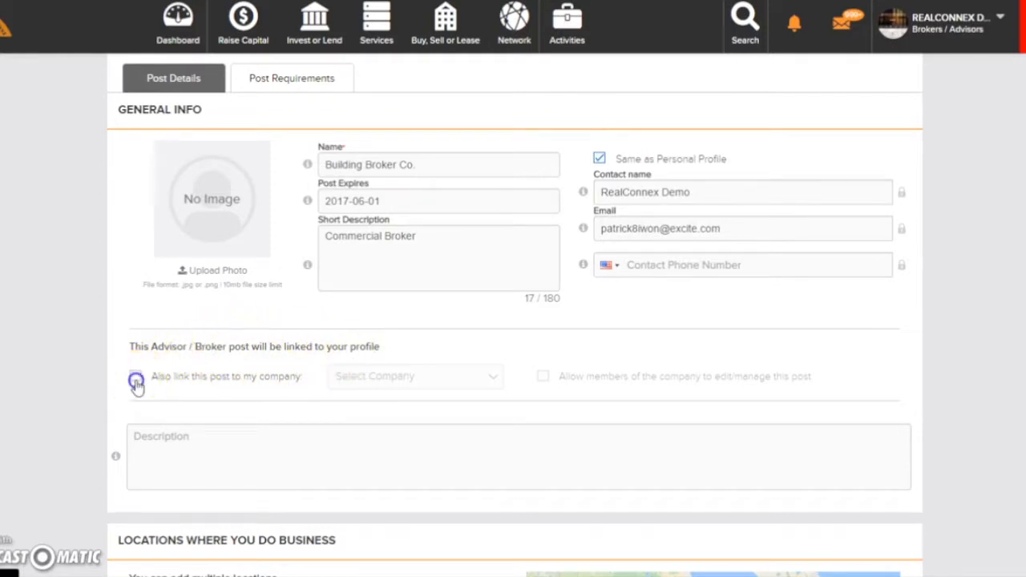
pyautogui.click(491, 378)
pyautogui.click(436, 420)
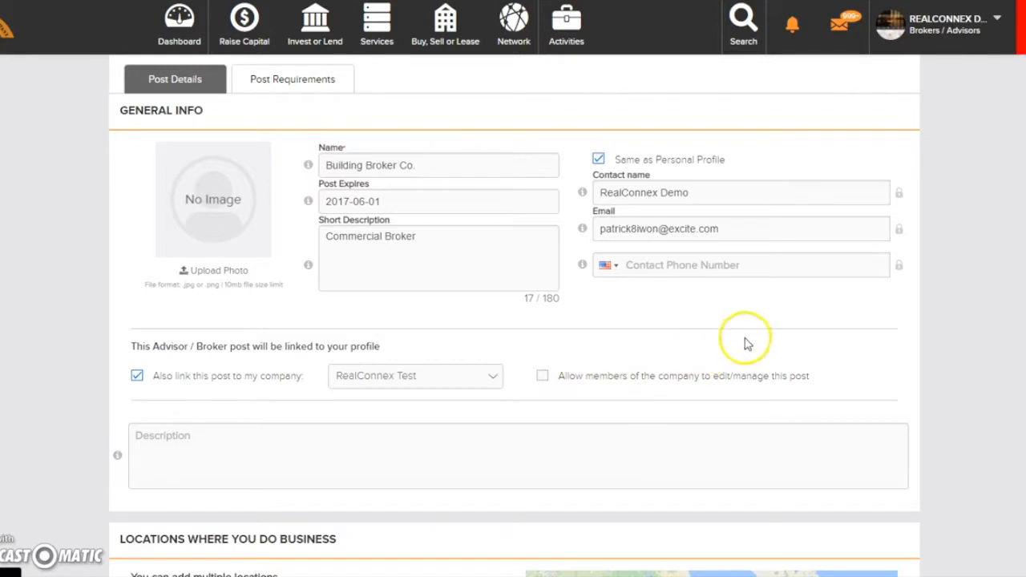
pyautogui.click(542, 375)
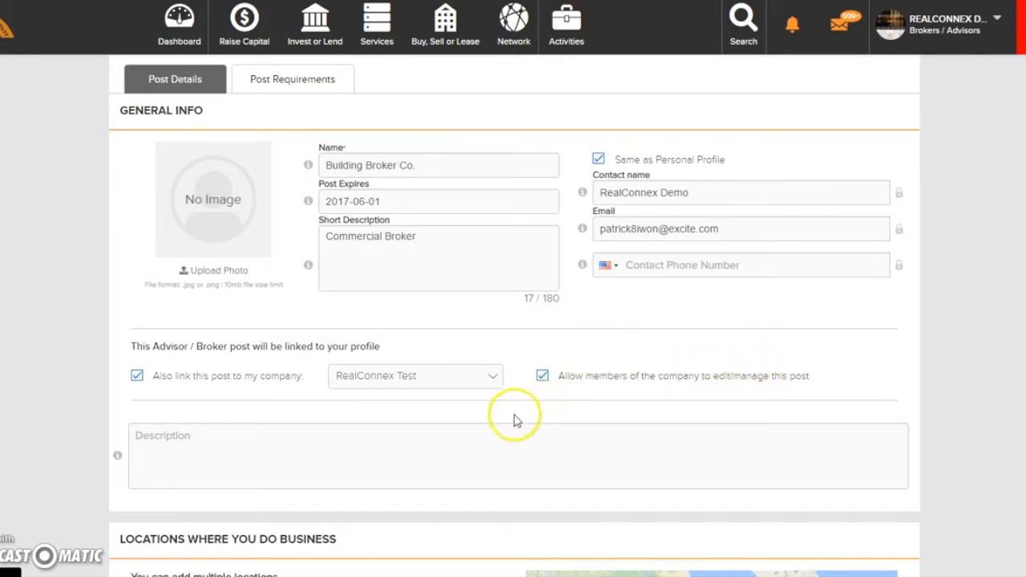
# - Enter "Investing, buying, or selling?" as the post's full description
pyautogui.click(242, 446)
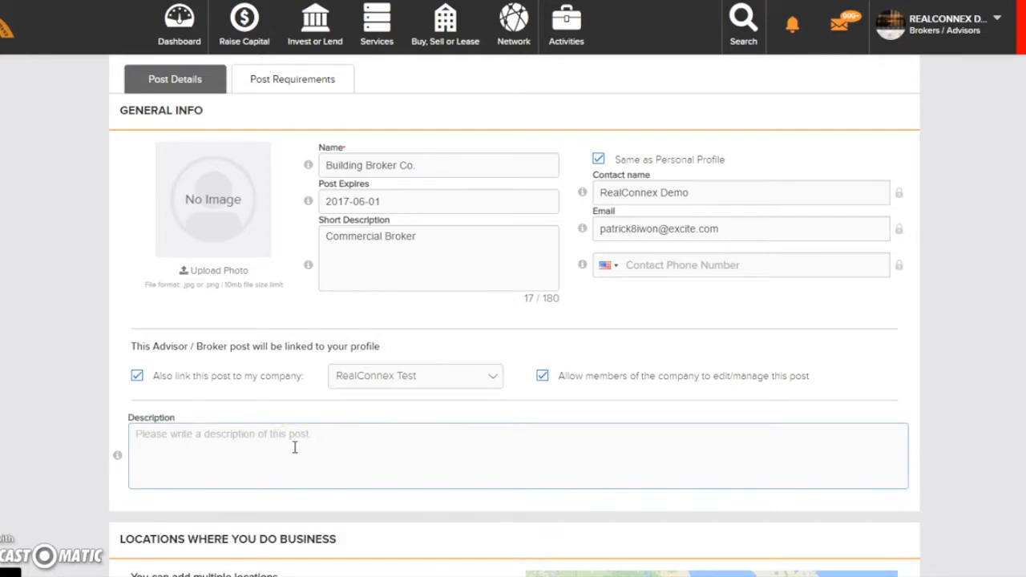
pyautogui.write('Investing')
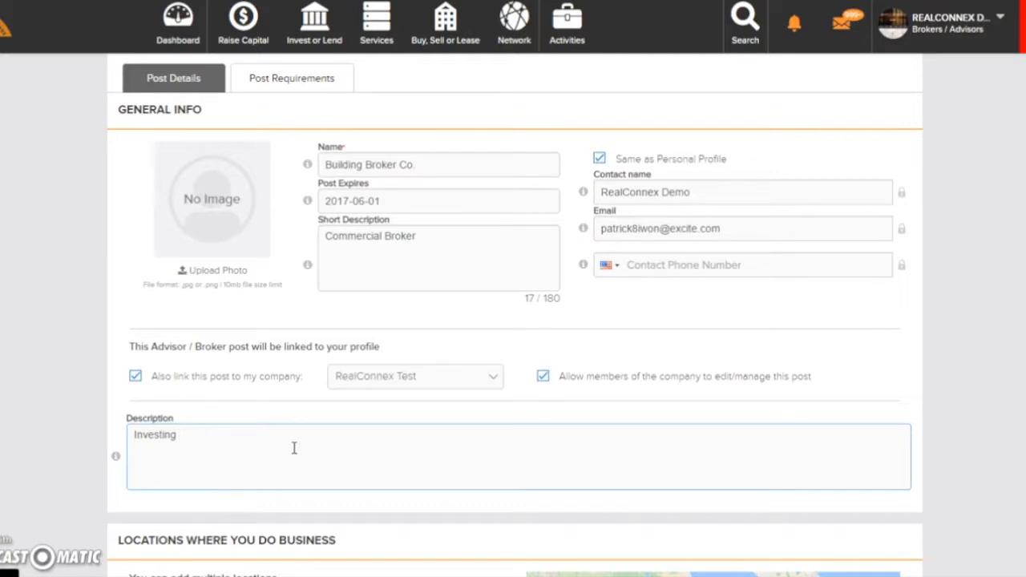
pyautogui.press('BackSpace')
pyautogui.press('BackSpace')
pyautogui.press('BackSpace')
pyautogui.press('BackSpace')
pyautogui.press('BackSpace')
pyautogui.press('BackSpace')
pyautogui.press('BackSpace')
pyautogui.press('BackSpace')
pyautogui.press('BackSpace')
pyautogui.write('Investing, buying, or selling')
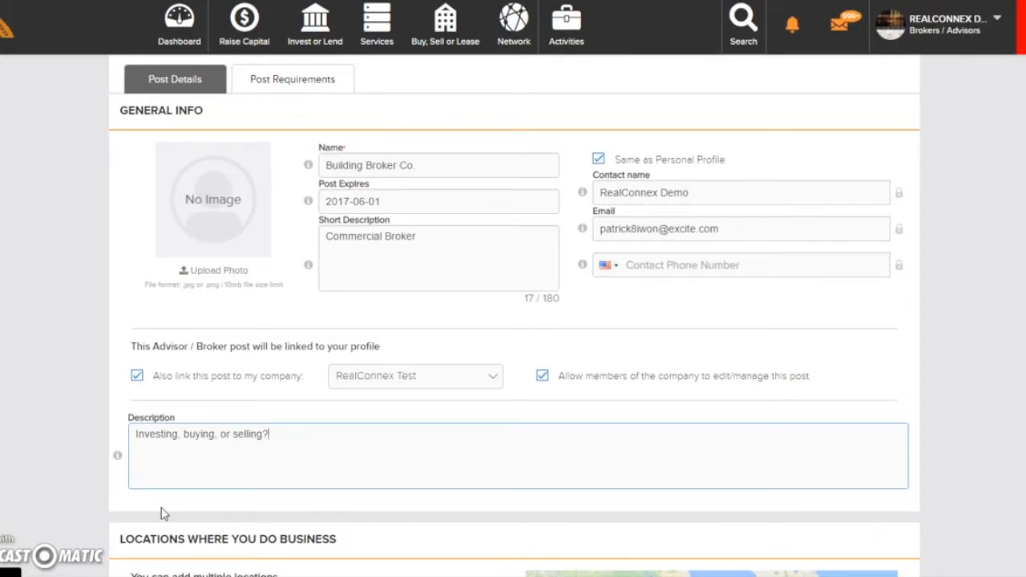
# - Begin an address entry in the section for locations where business is done
pyautogui.scroll(-1, 161, 508)
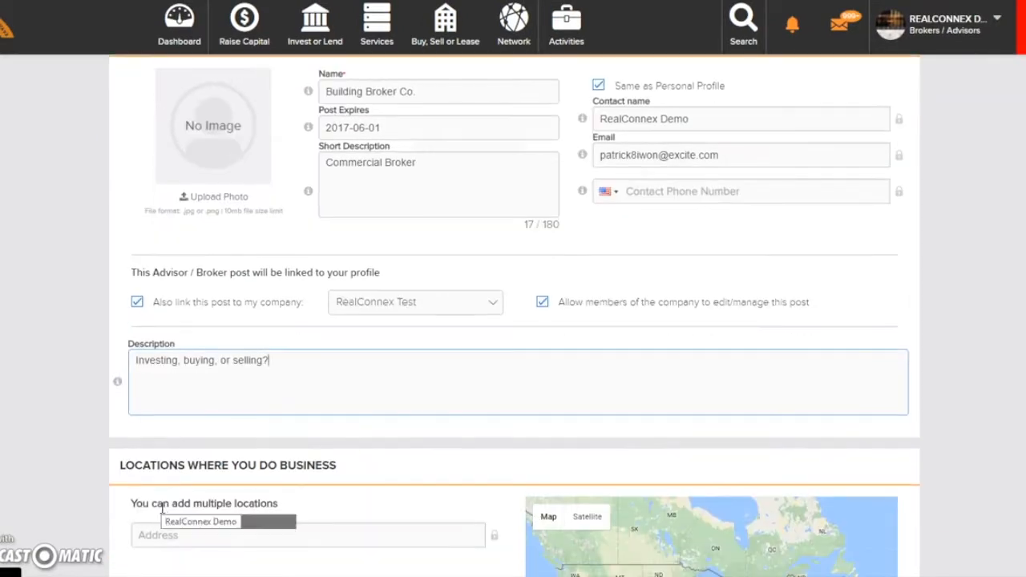
pyautogui.scroll(-2, 161, 508)
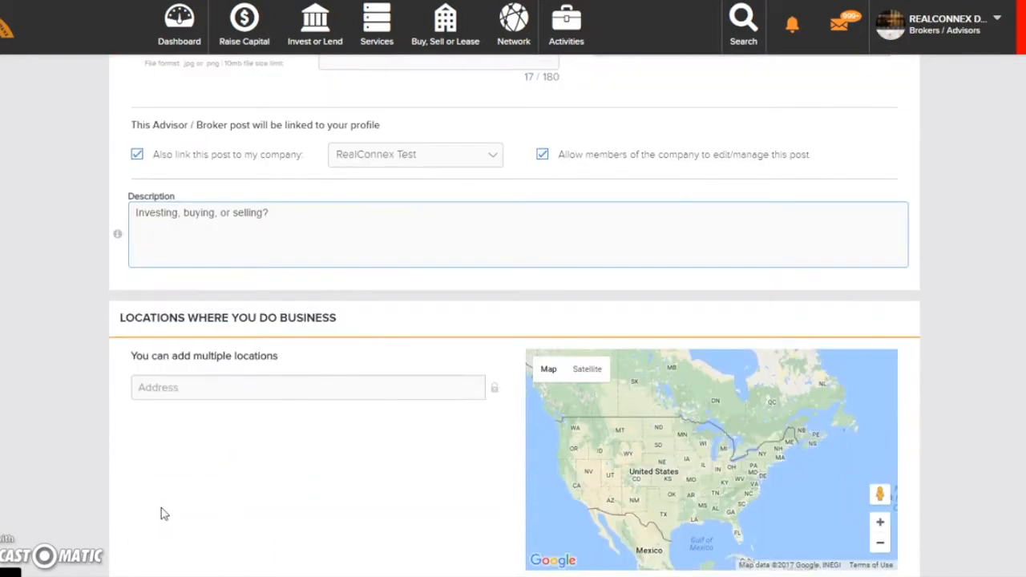
pyautogui.click(189, 401)
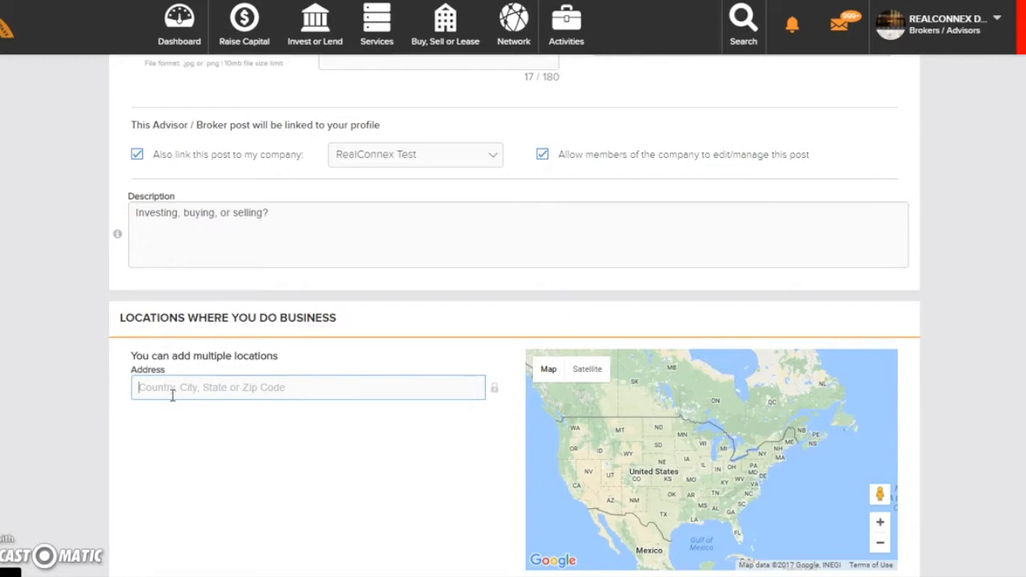
pyautogui.write('100')
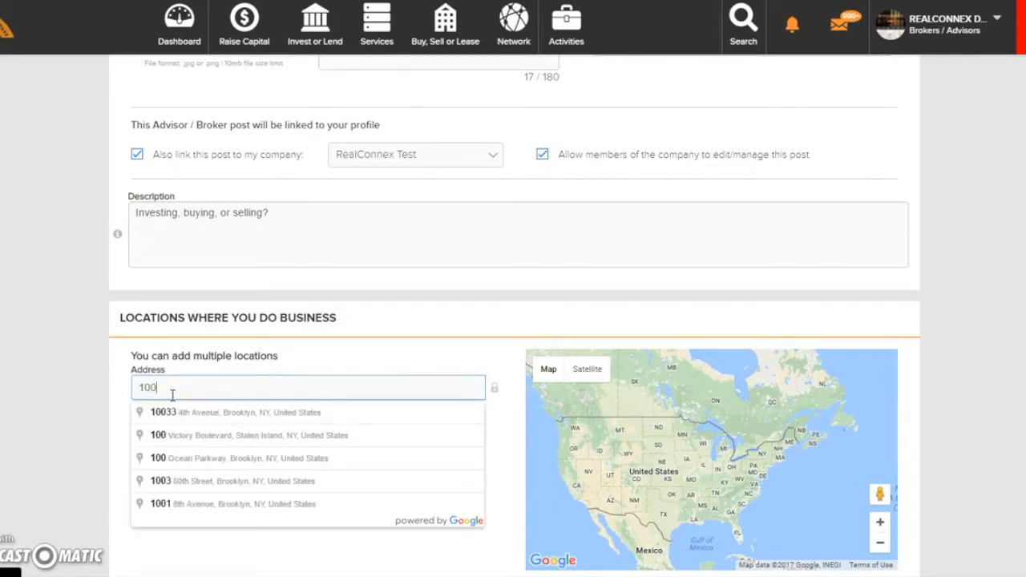
pyautogui.press('BackSpace')
pyautogui.press('BackSpace')
pyautogui.press('BackSpace')
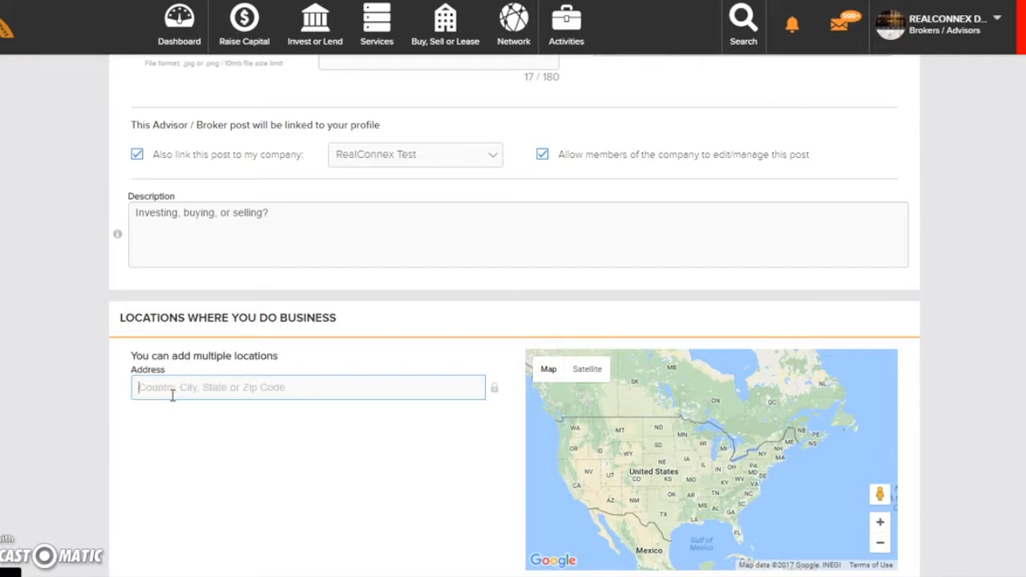
# - Add New York, NY, USA as a business location
pyautogui.write('N')
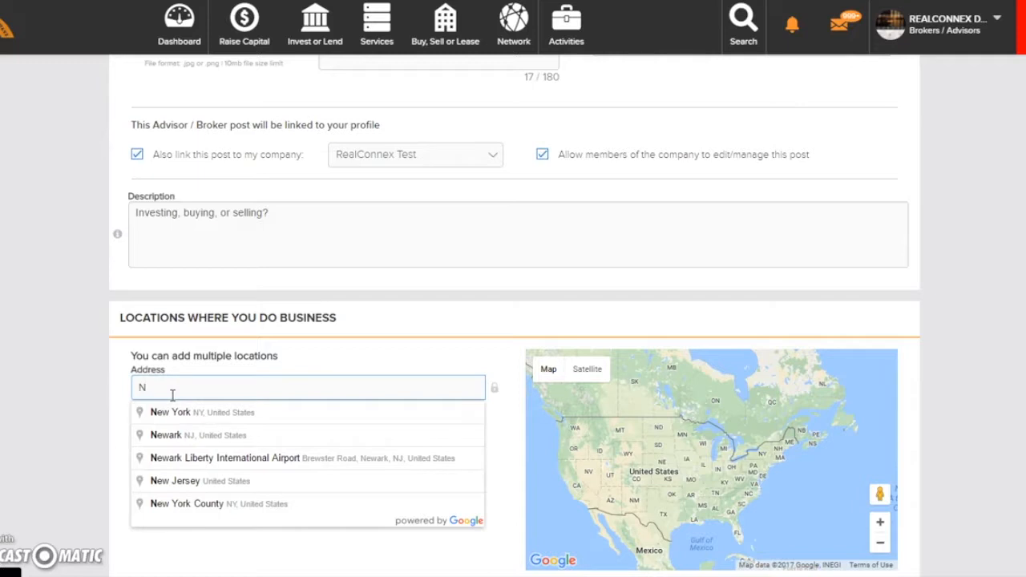
pyautogui.click(168, 417)
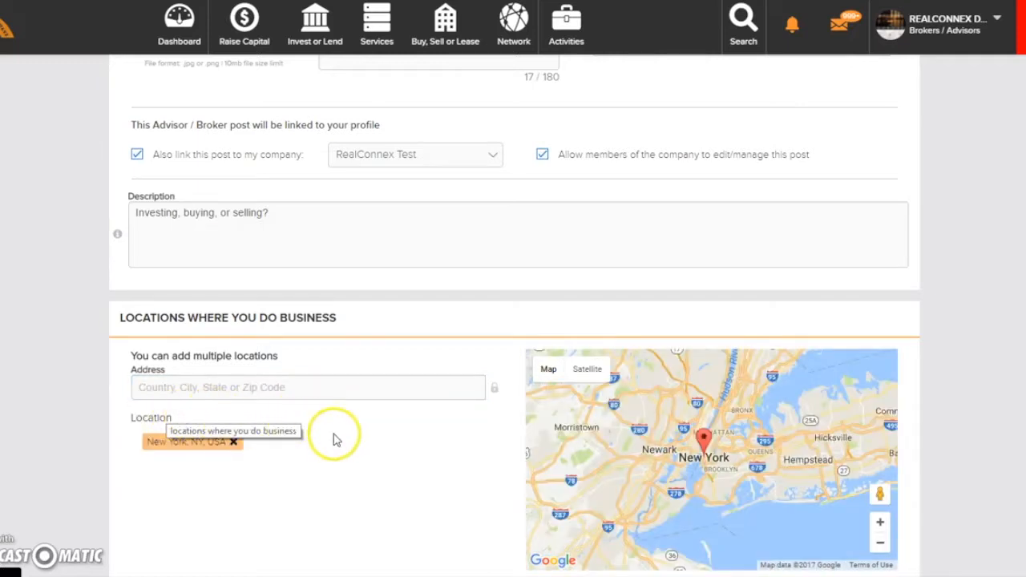
# - Examine the service section's options for advisor and broker roles, languages, qualifications, focus and experience
pyautogui.scroll(-6, 330, 465)
pyautogui.scroll(-1, 327, 465)
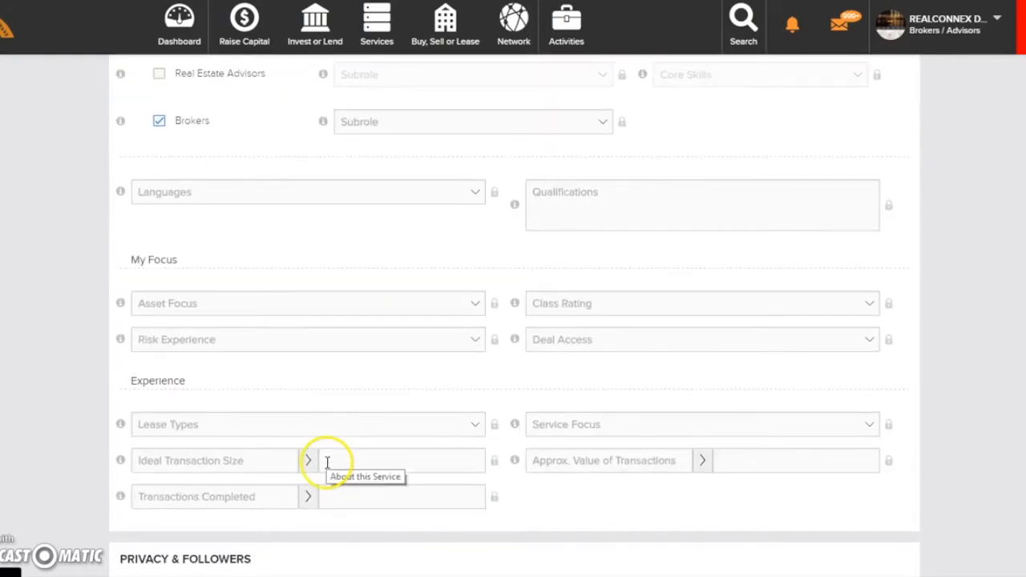
pyautogui.scroll(1, 331, 461)
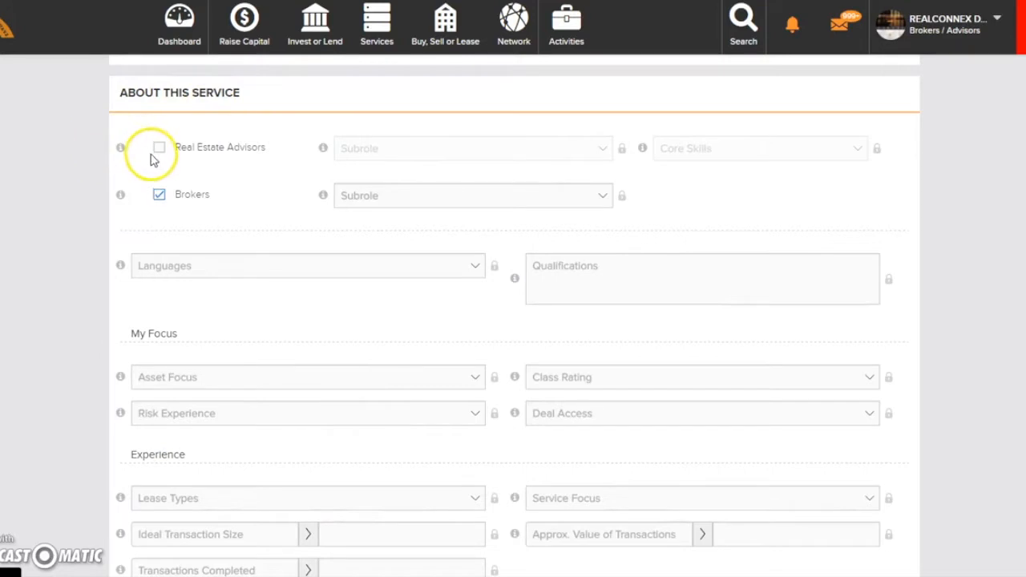
pyautogui.click(148, 211)
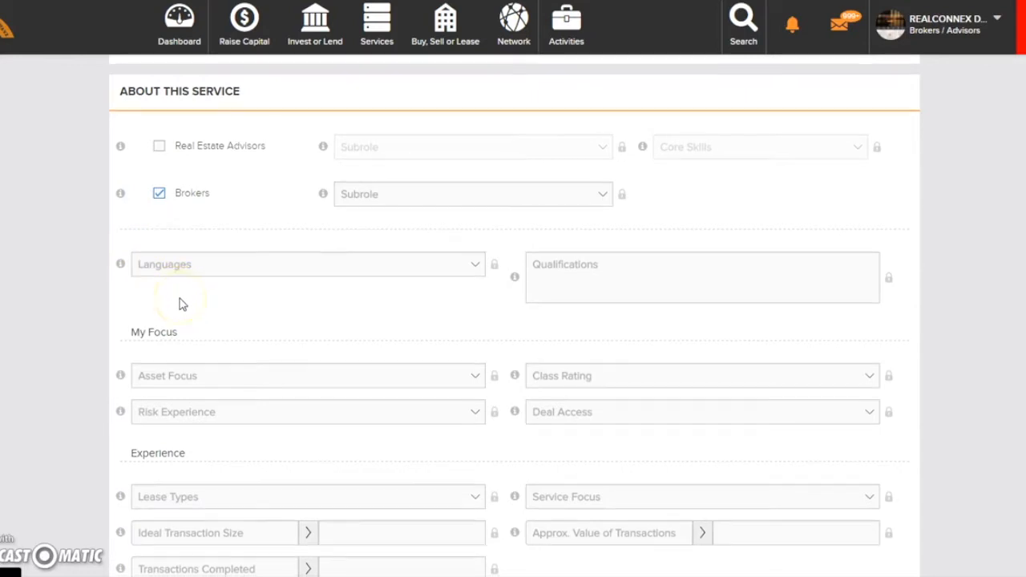
pyautogui.scroll(-1, 180, 298)
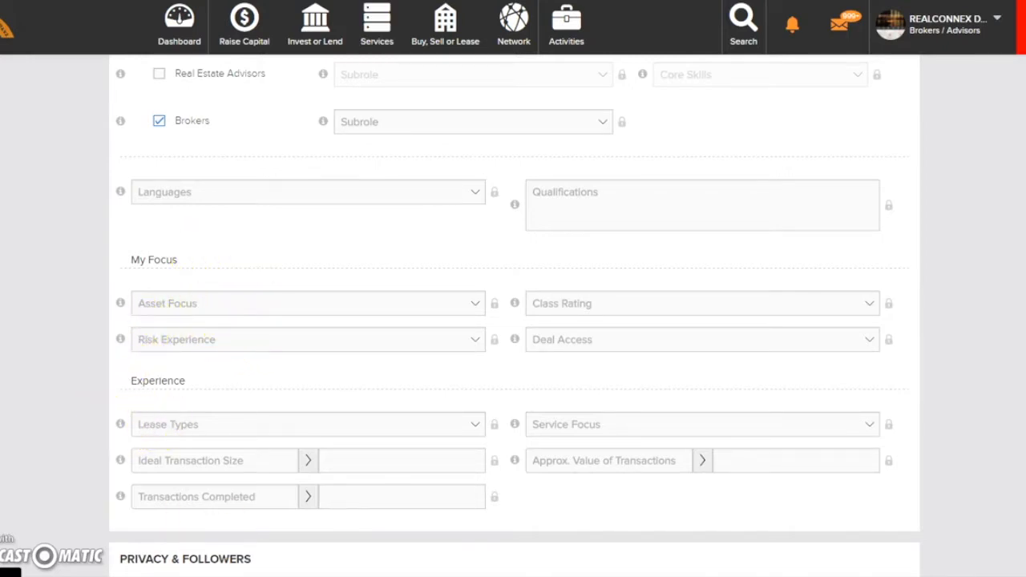
pyautogui.scroll(5, 614, 130)
pyautogui.scroll(-1, 719, 462)
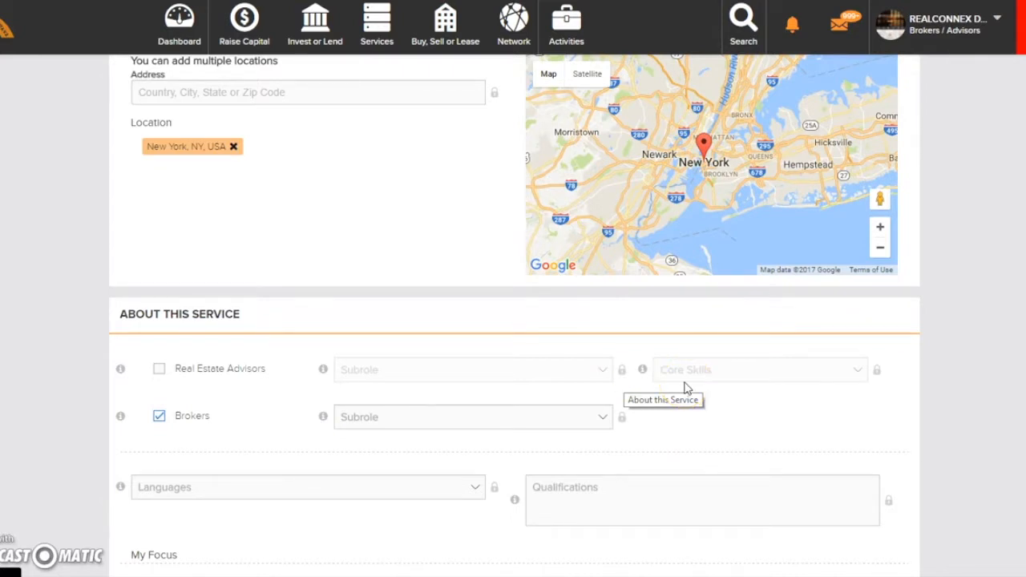
# - Try the privacy locks on the advisor subrole, core skills and broker subrole fields
pyautogui.click(623, 370)
pyautogui.click(622, 418)
pyautogui.click(877, 371)
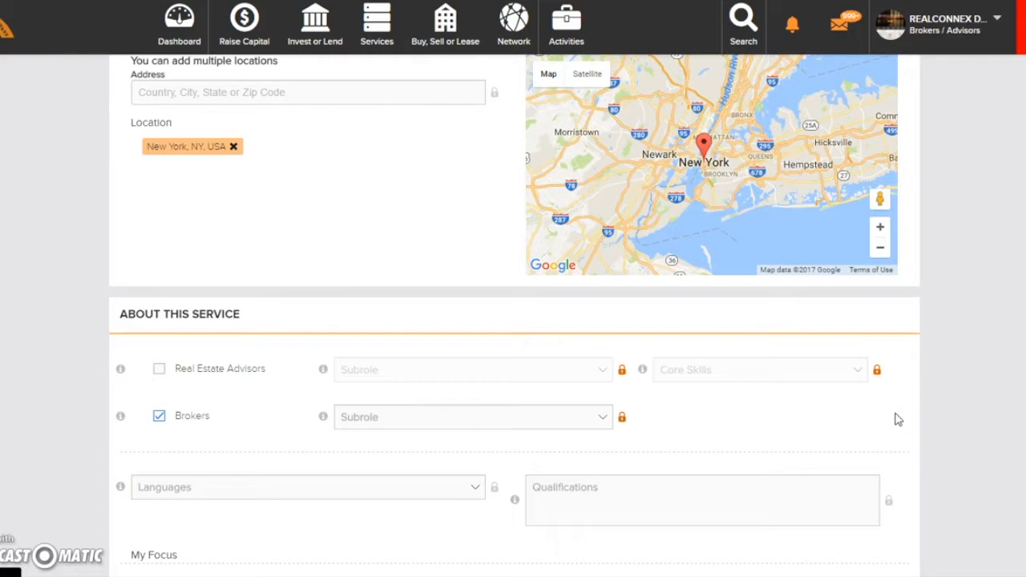
pyautogui.scroll(-2, 885, 413)
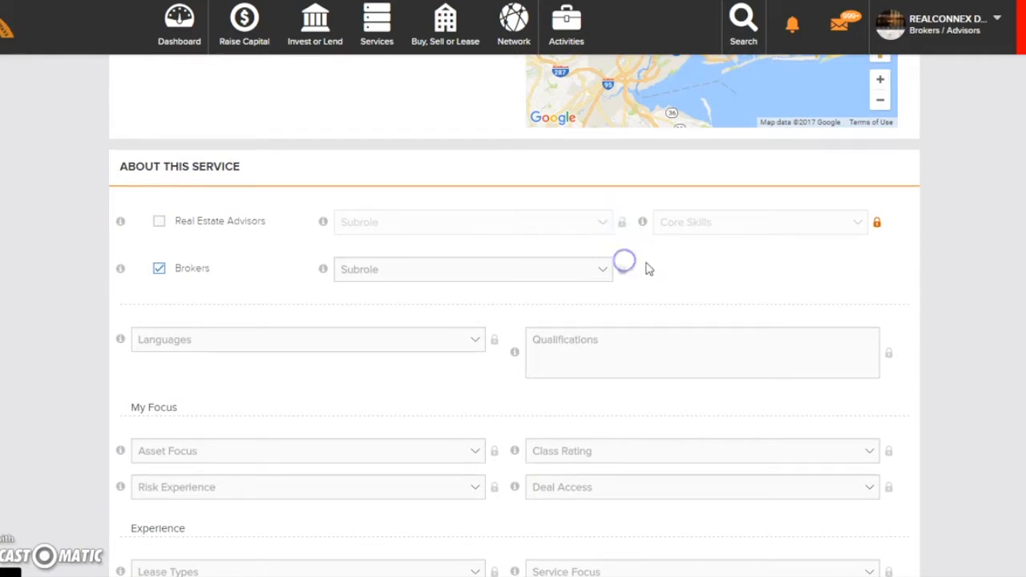
pyautogui.click(607, 222)
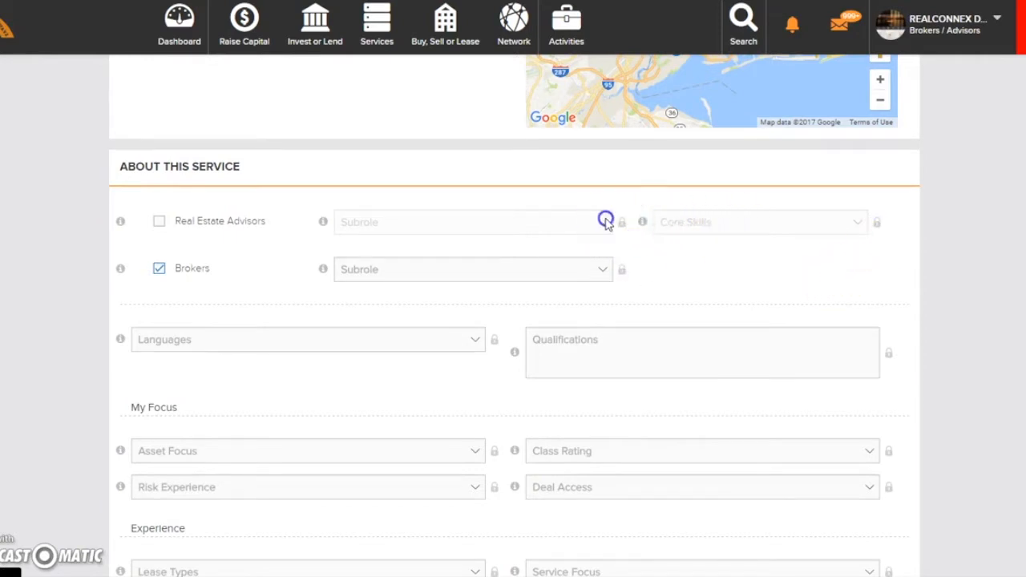
# - Set the Brokers subrole to Commercial Broker in the service details
pyautogui.click(580, 271)
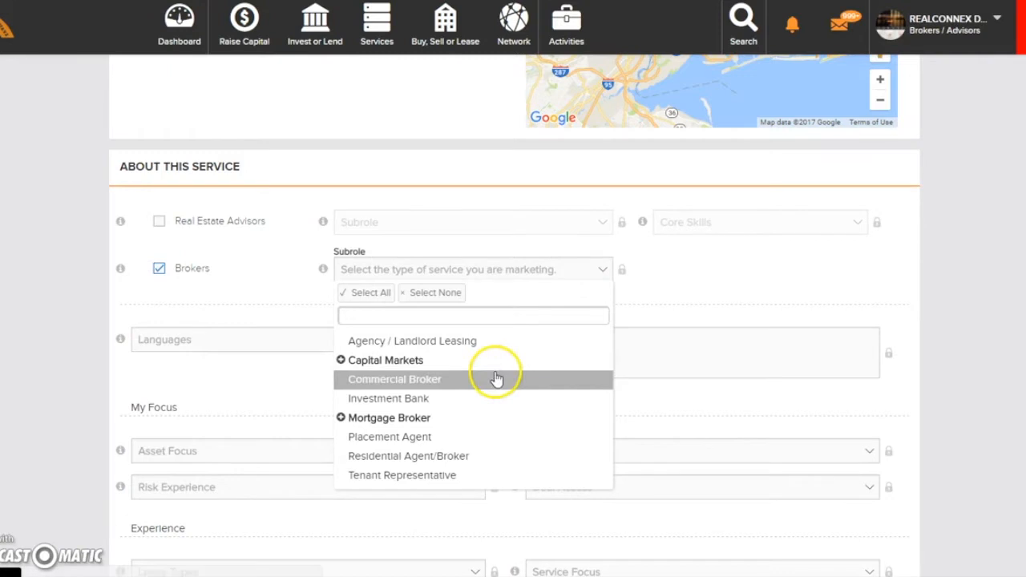
pyautogui.moveTo(460, 417); pyautogui.dragTo(436, 385)
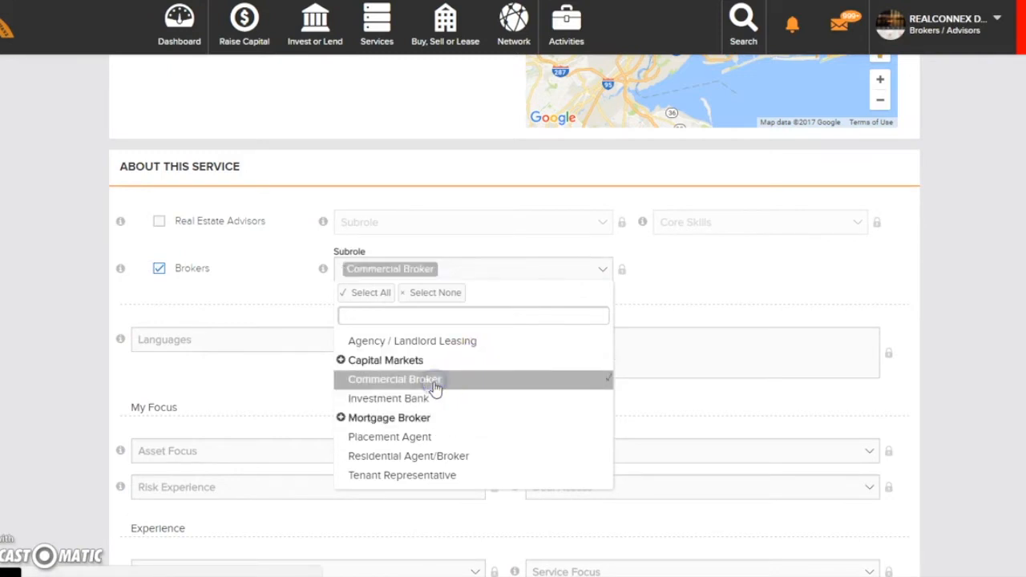
pyautogui.click(808, 271)
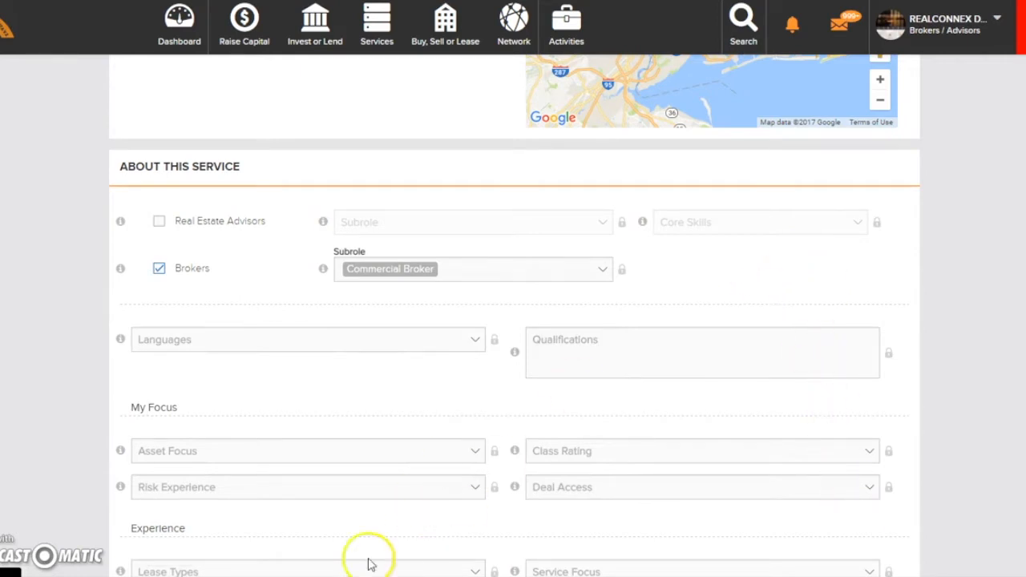
# - Select English as the language spoken for this service
pyautogui.click(475, 339)
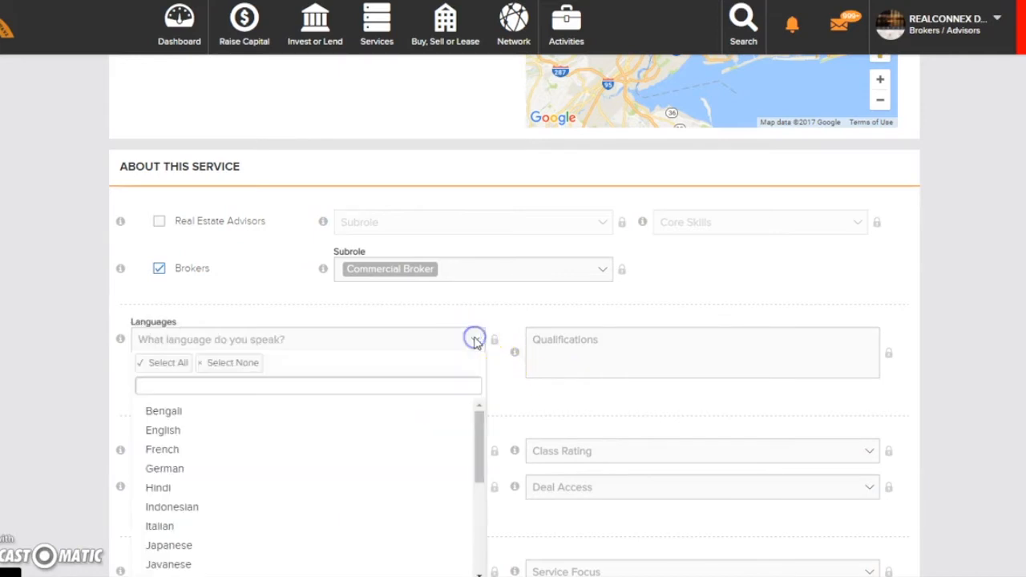
pyautogui.click(370, 434)
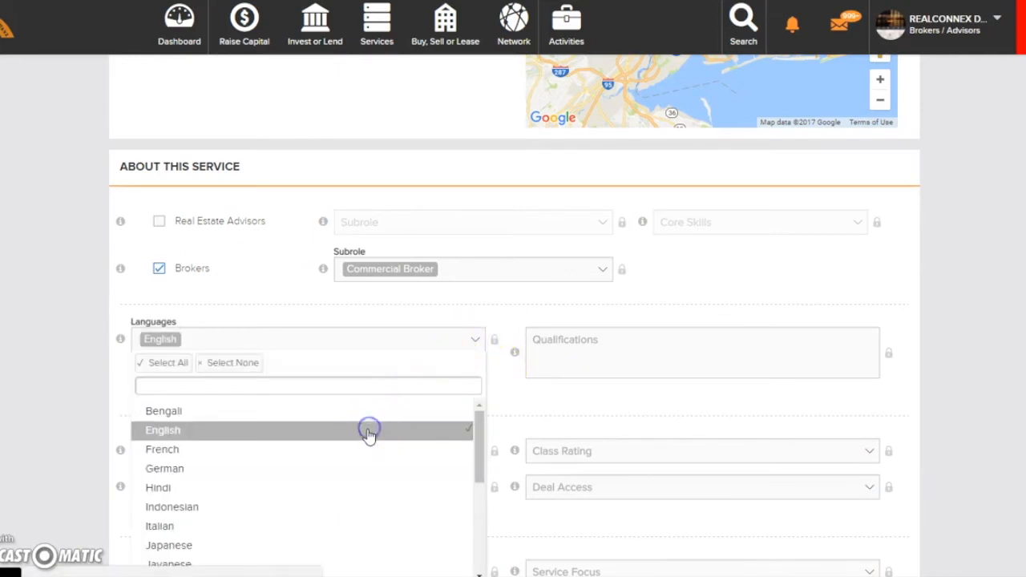
pyautogui.click(503, 395)
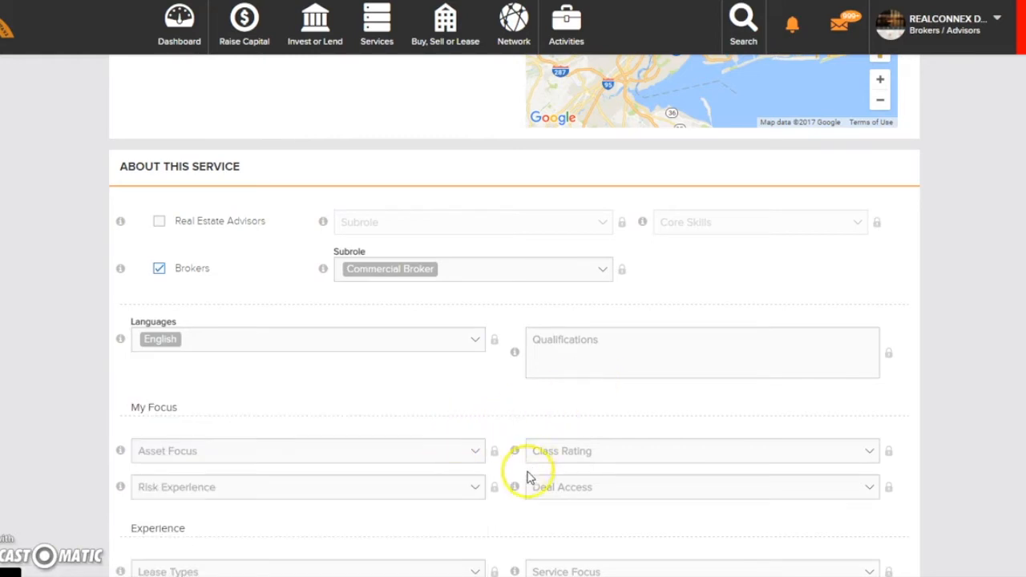
# - Review the lease type options under Experience and lock the Ideal Transaction Size field
pyautogui.scroll(-1, 574, 522)
pyautogui.scroll(-2, 572, 524)
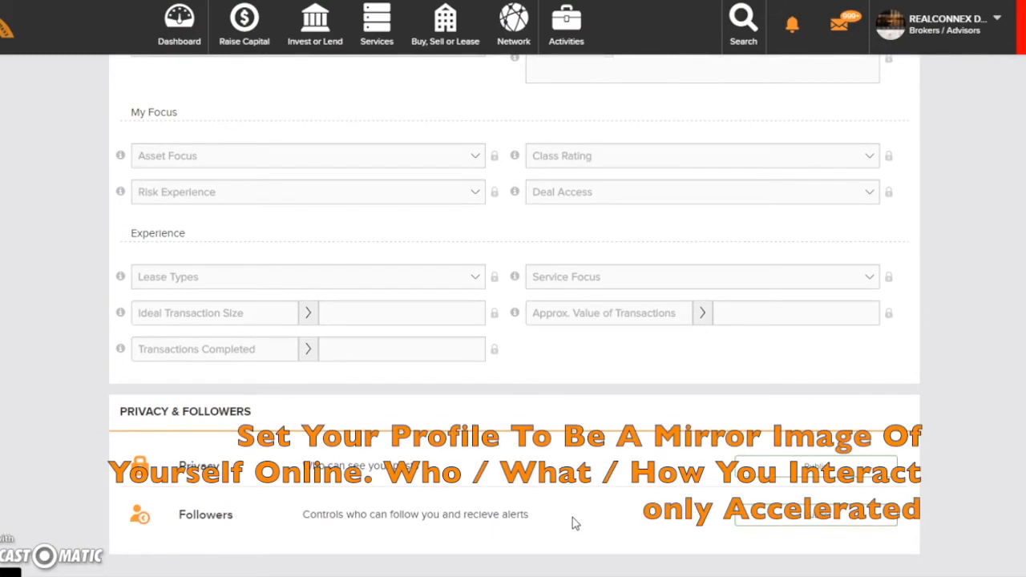
pyautogui.scroll(-1, 439, 343)
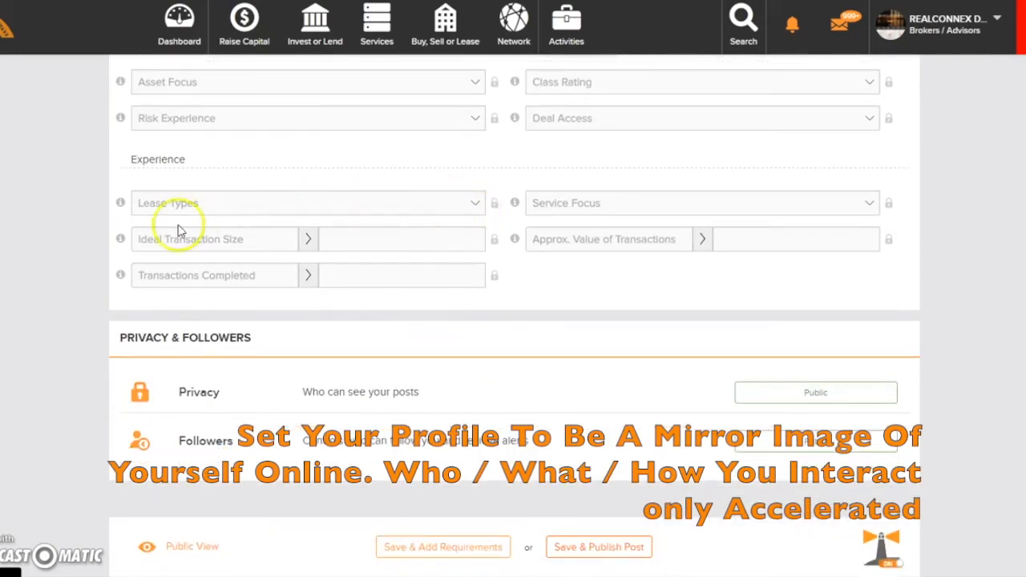
pyautogui.click(481, 203)
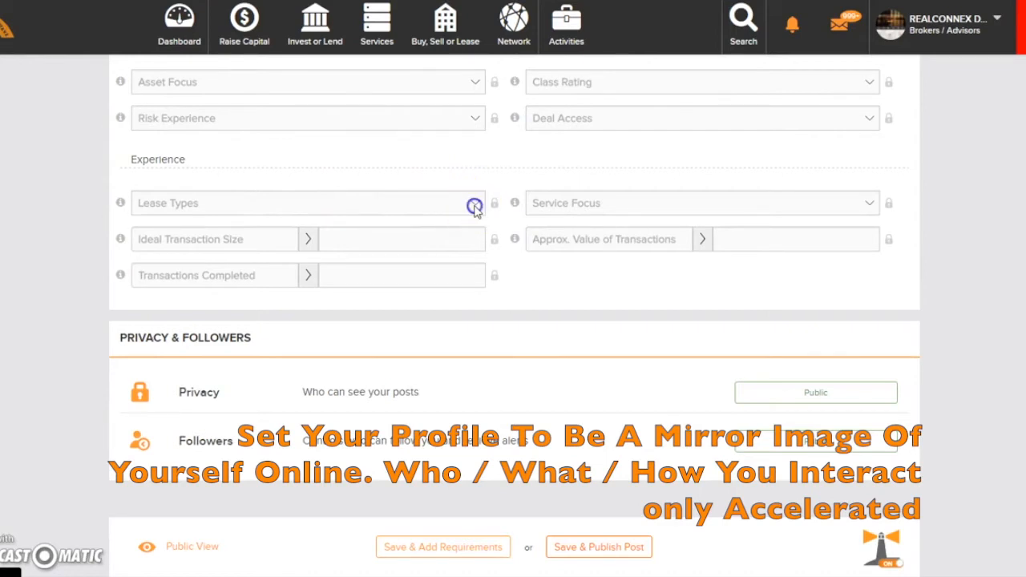
pyautogui.click(476, 206)
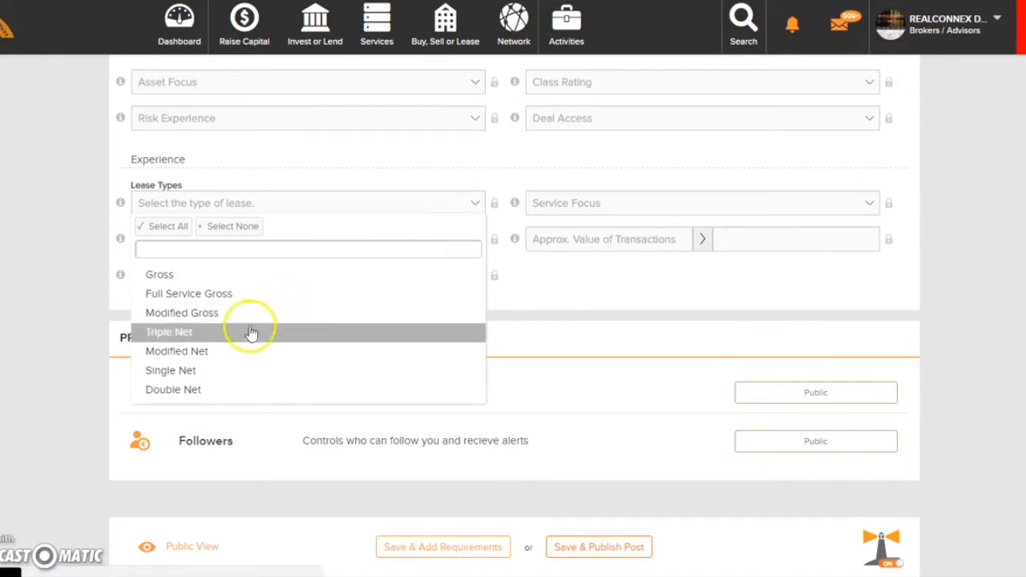
pyautogui.click(497, 244)
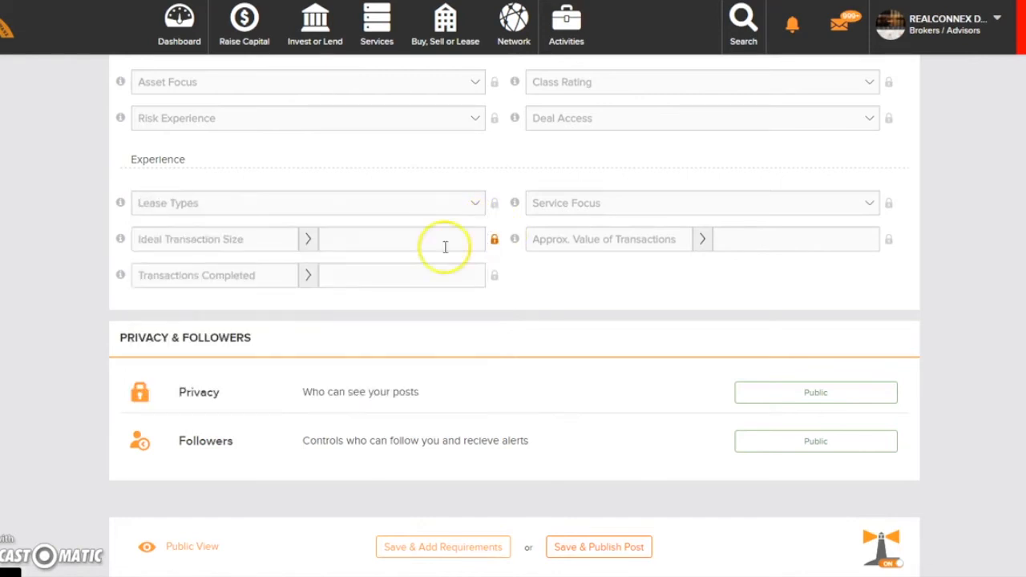
pyautogui.moveTo(121, 202)
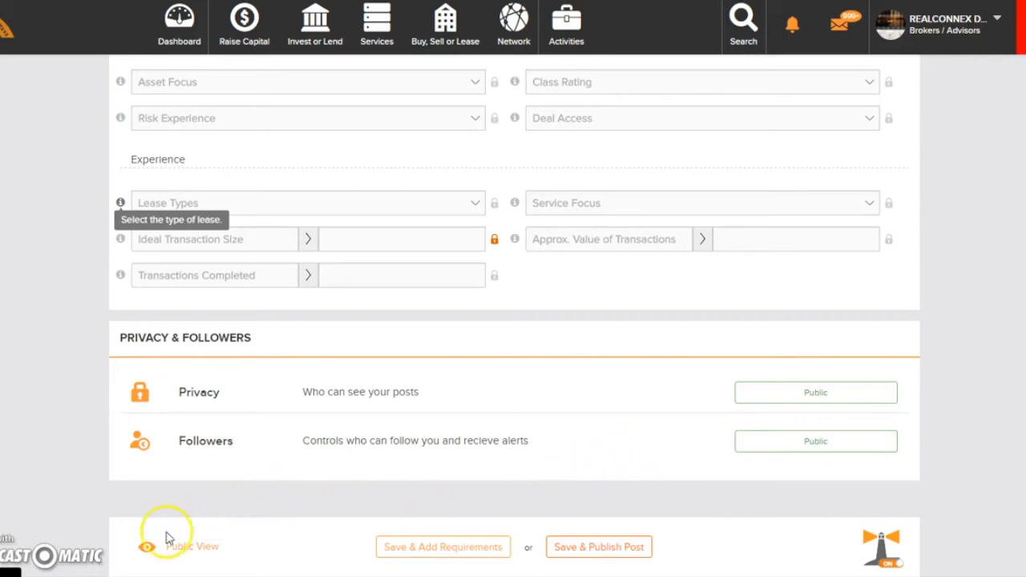
# - Preview the post's public view and look over its description, service details and business location
pyautogui.click(184, 553)
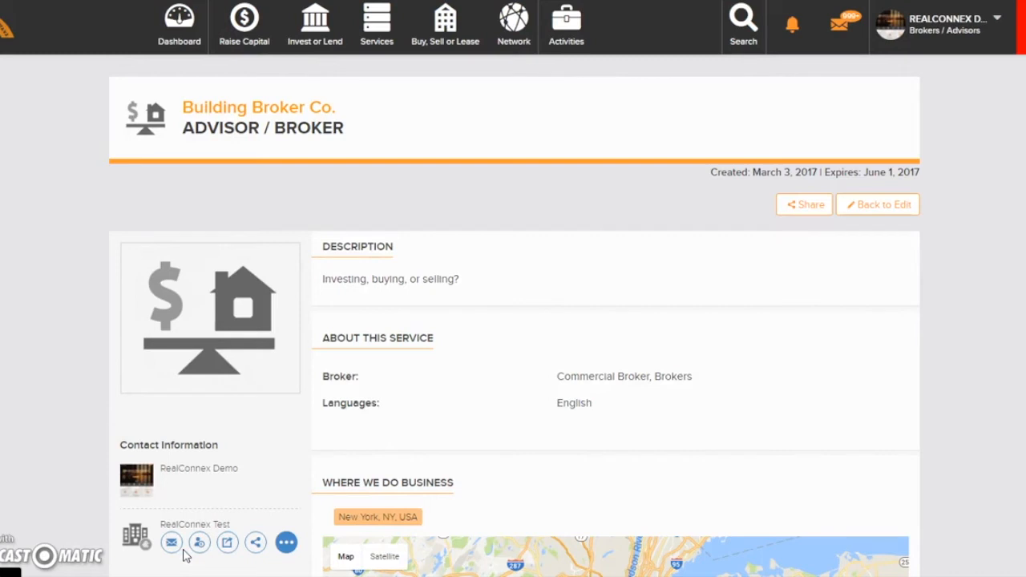
pyautogui.scroll(-5, 185, 555)
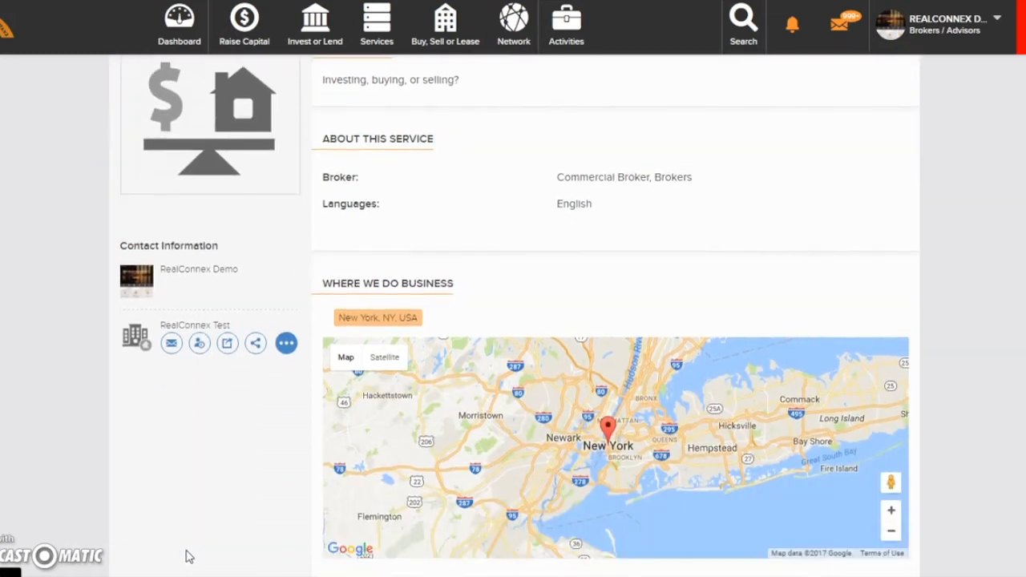
pyautogui.scroll(-1, 189, 557)
pyautogui.scroll(5, 192, 558)
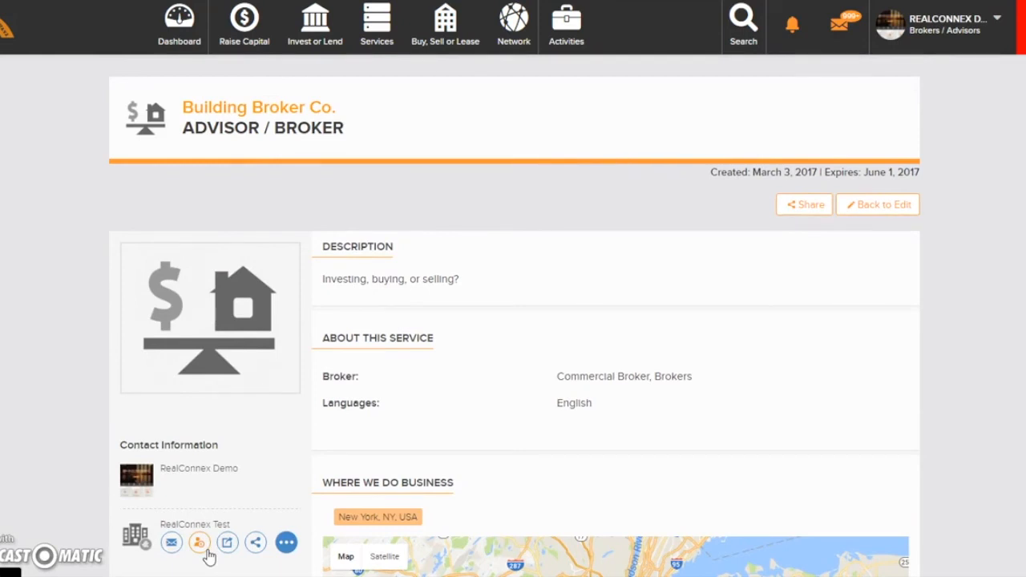
pyautogui.scroll(-1, 949, 248)
# - Return to editing the Building Broker Co. post, and save and publish it
pyautogui.click(878, 191)
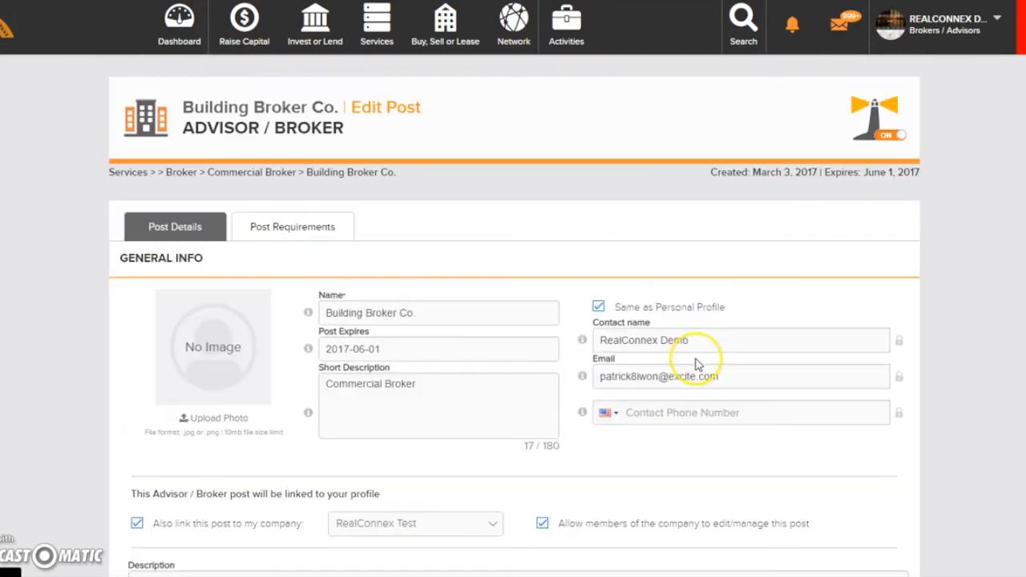
pyautogui.scroll(-15, 664, 350)
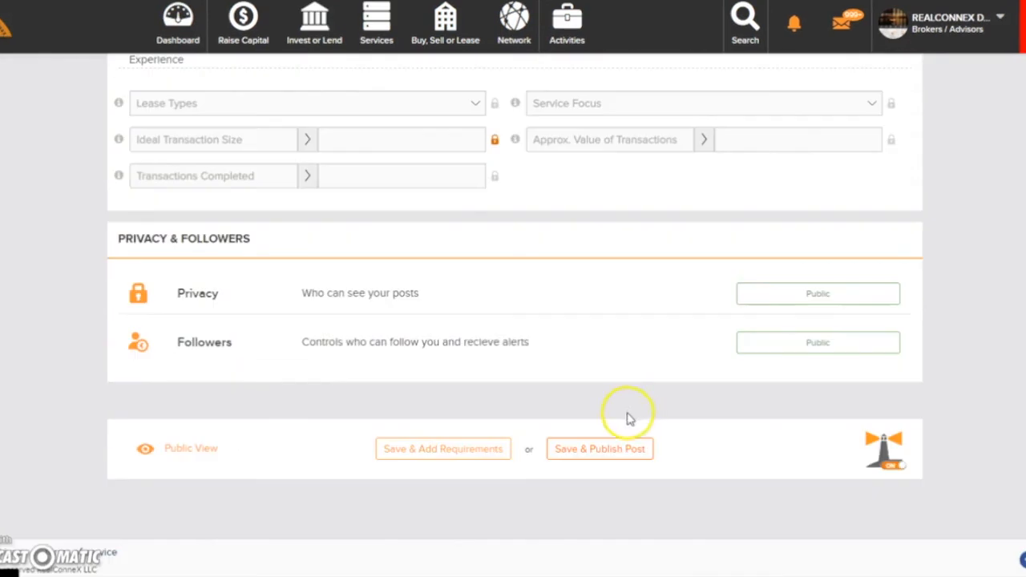
pyautogui.click(597, 451)
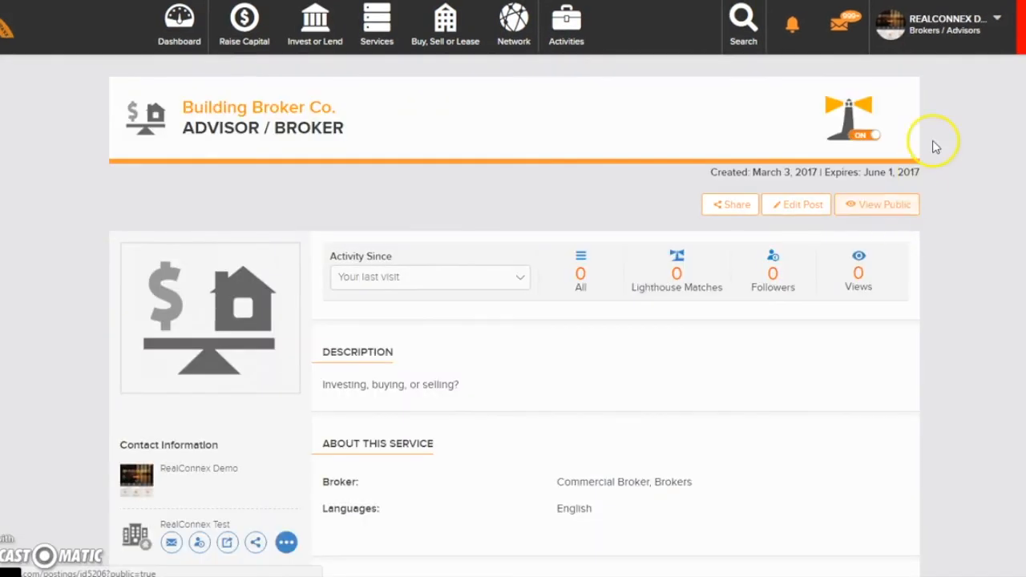